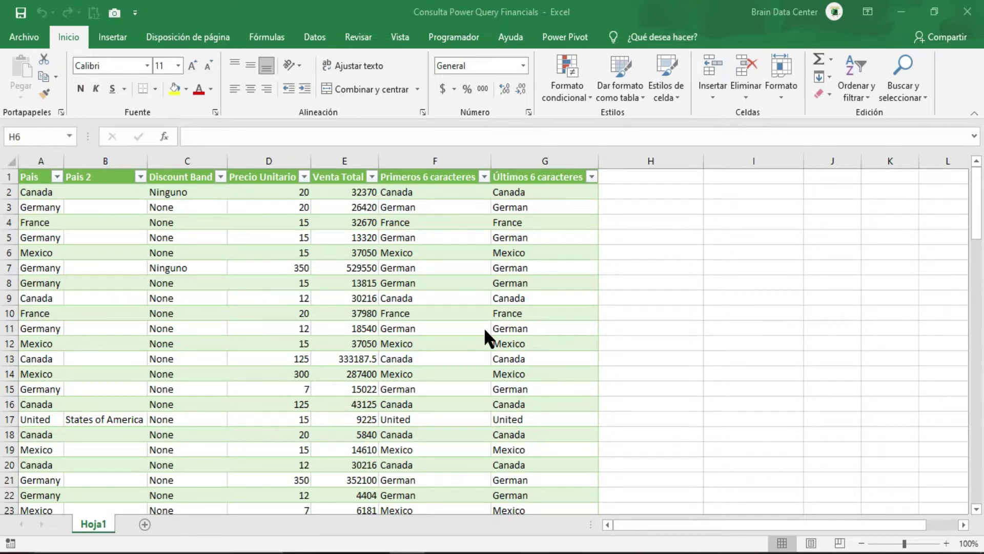
Show the Consultas y conexiones pane with TablaFinancials (100 rows loaded), then open the File start screen
{"action": "left_click", "coordinate": [442, 10]}
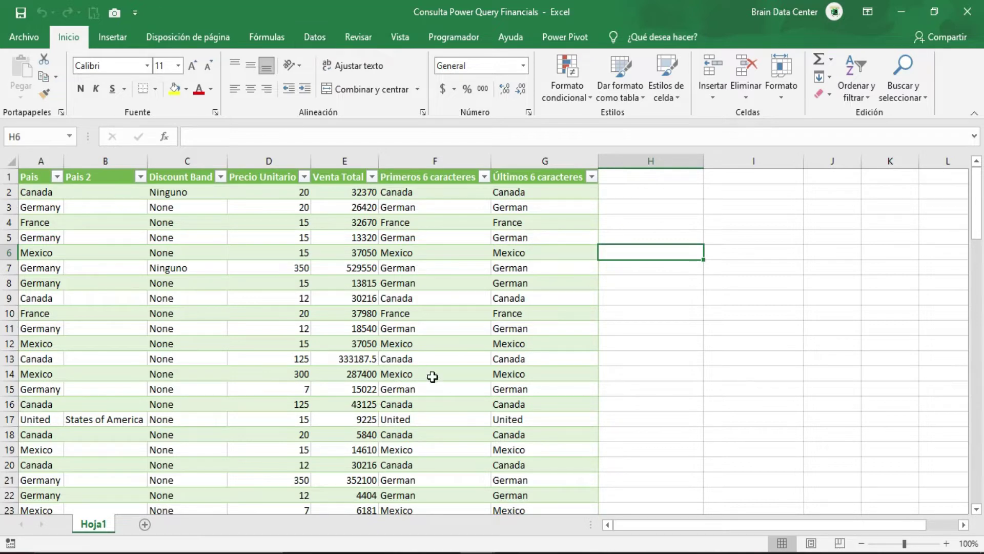
{"action": "left_click", "coordinate": [317, 35]}
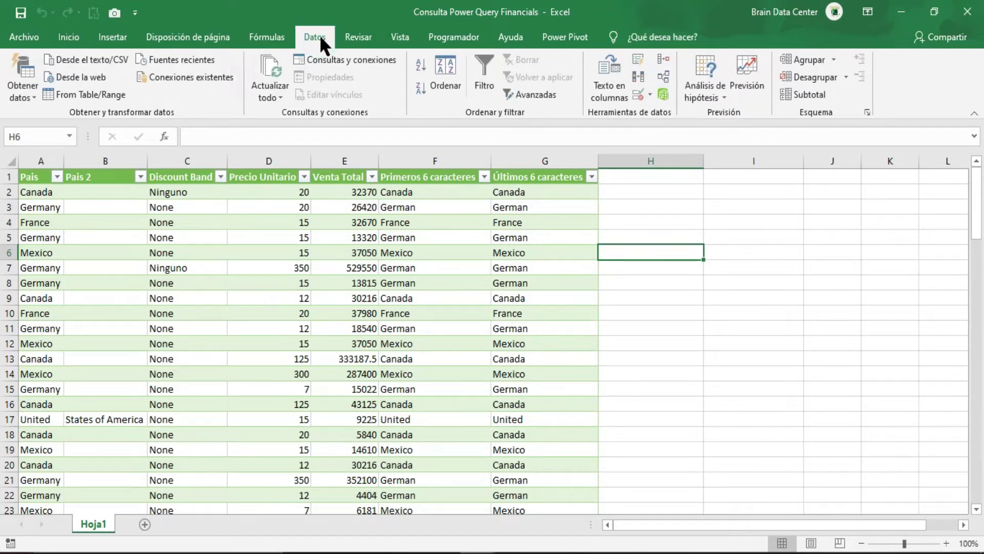
{"action": "left_click", "coordinate": [330, 58]}
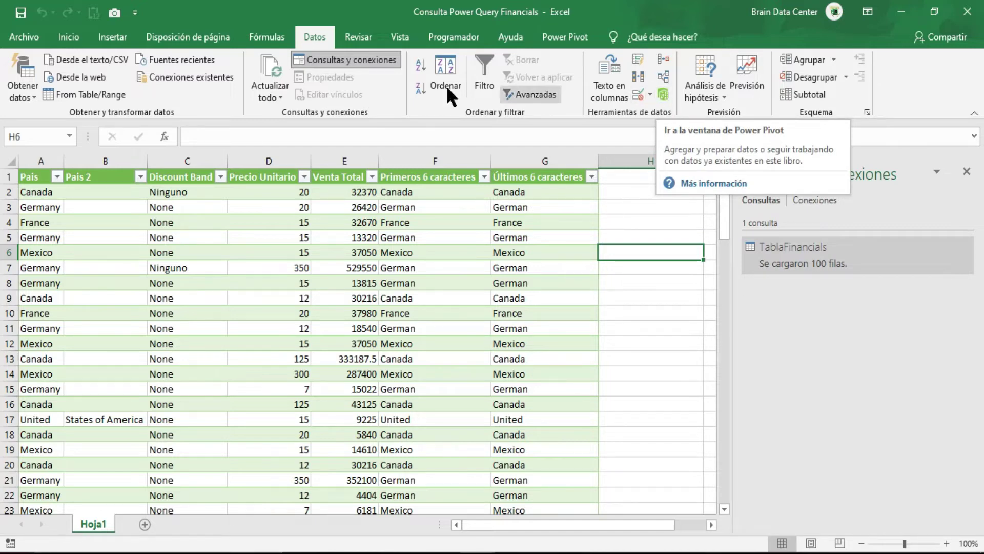
{"action": "left_click", "coordinate": [23, 38]}
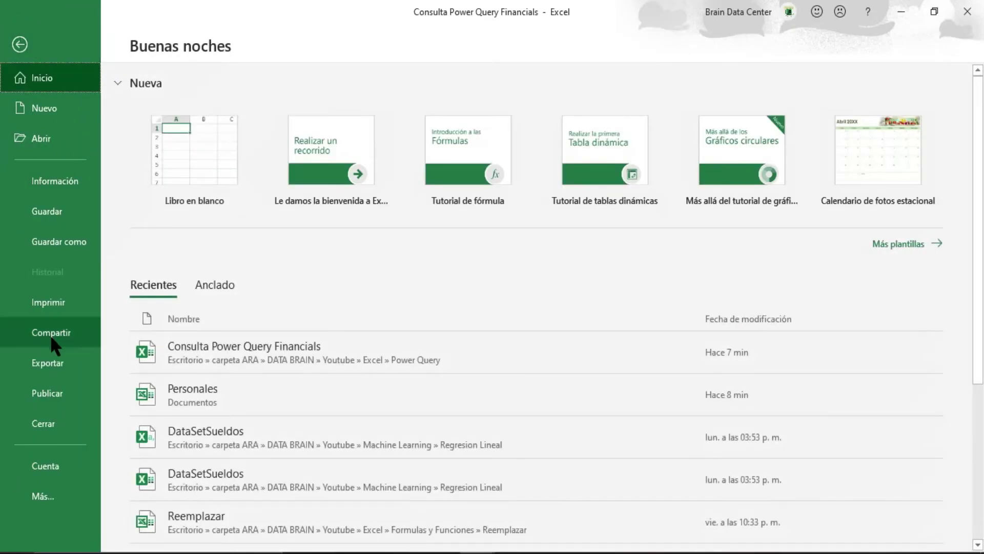
In Opciones > Complementos, manage COM add-ins and keep Power Pivot and Power Map enabled
{"action": "left_click", "coordinate": [52, 493]}
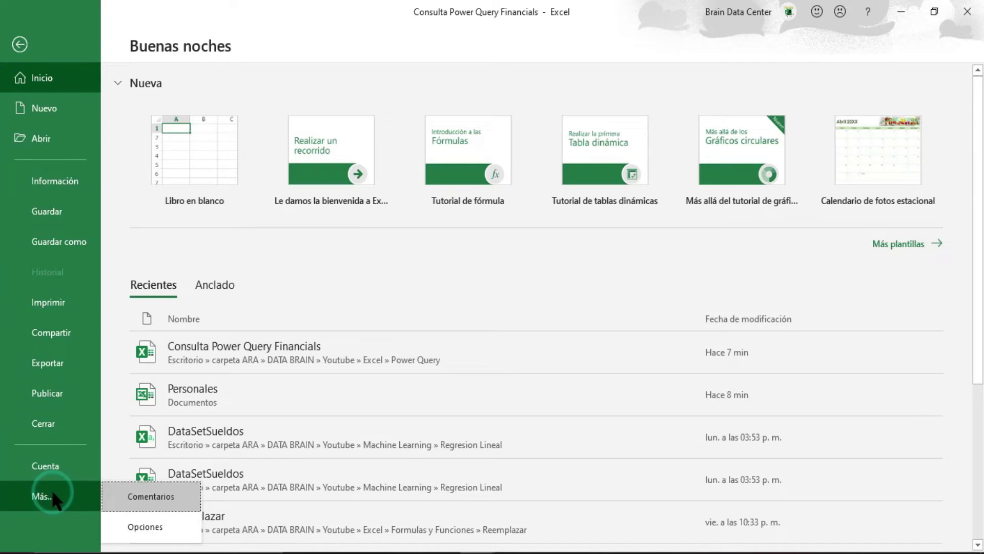
{"action": "left_click", "coordinate": [142, 528]}
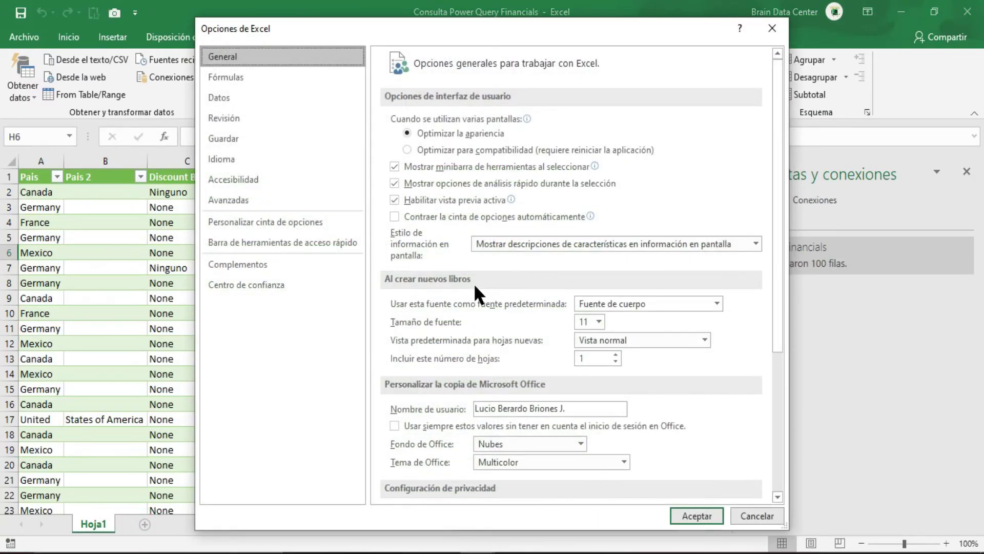
{"action": "left_click", "coordinate": [257, 263]}
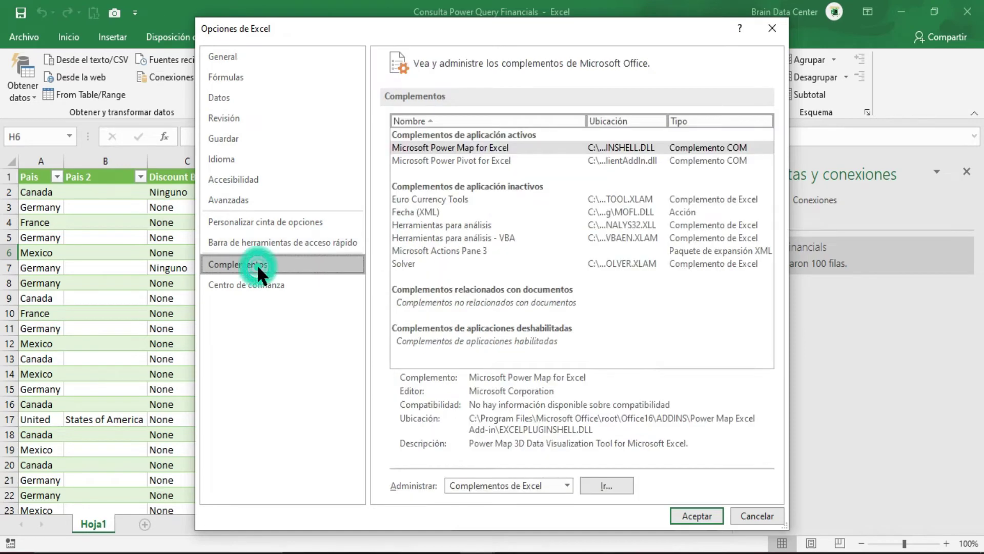
{"action": "left_click", "coordinate": [509, 485]}
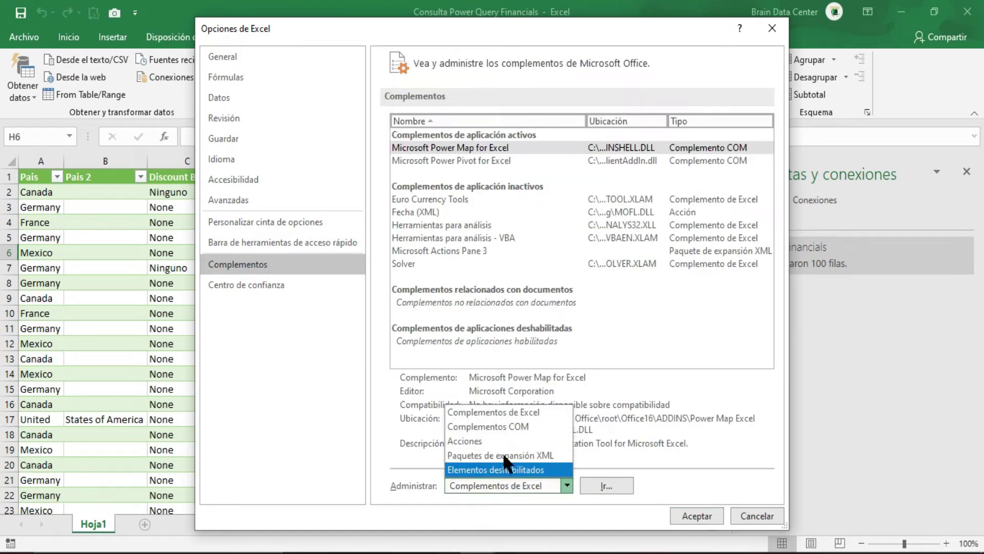
{"action": "left_click", "coordinate": [491, 426]}
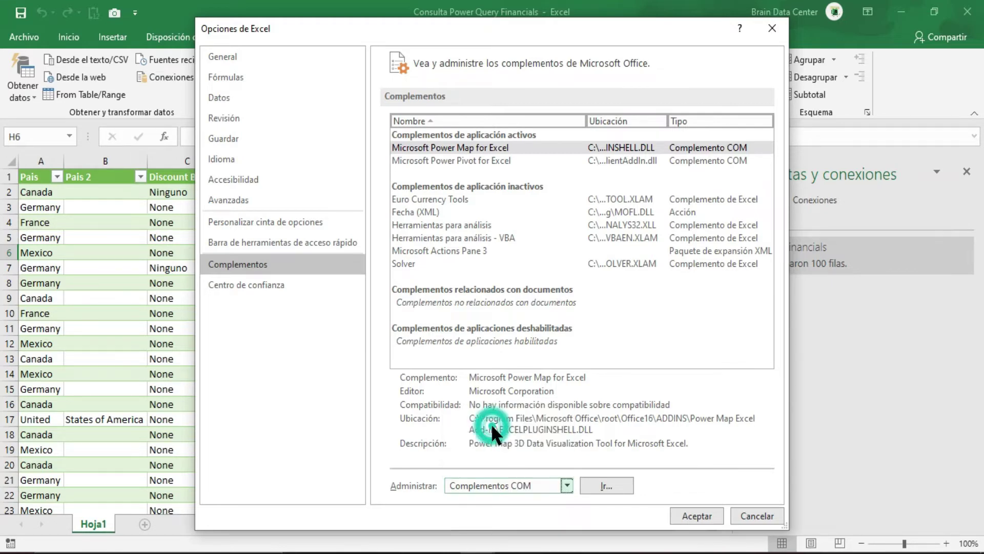
{"action": "left_click", "coordinate": [602, 482]}
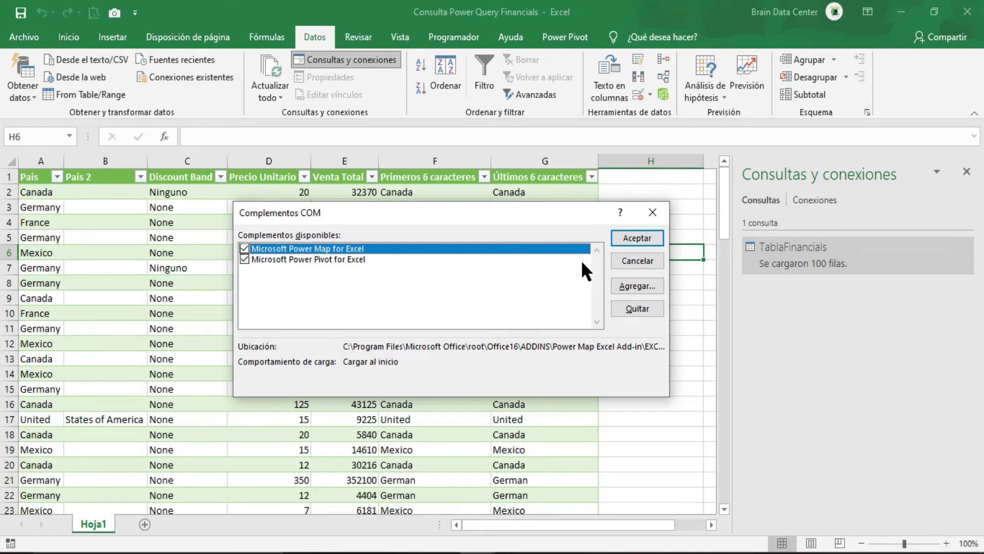
{"action": "left_click", "coordinate": [641, 261]}
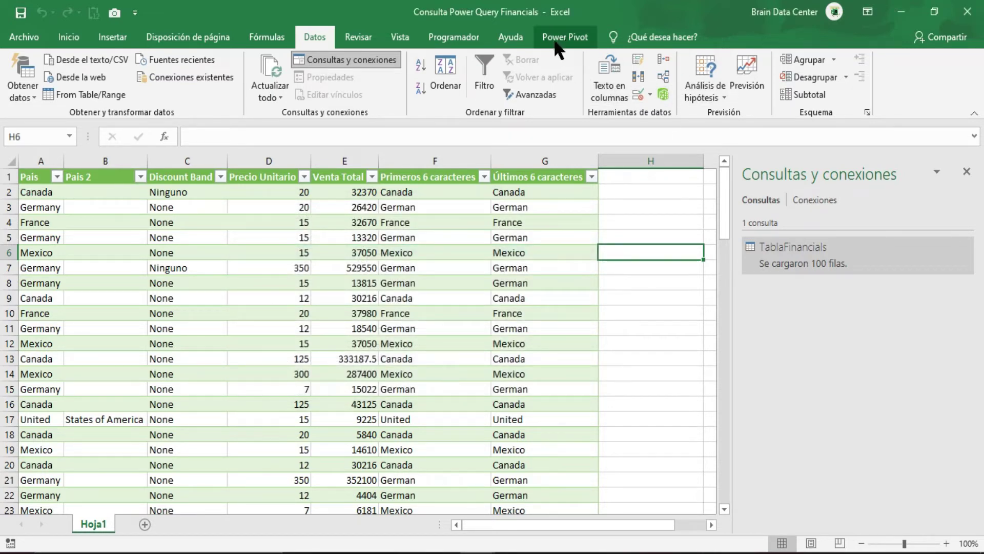
Open the maximized Power Pivot window on TablaFinancials, browsing the Diseñar and Avanzadas tabs before returning to Inicio
{"action": "left_click", "coordinate": [663, 96]}
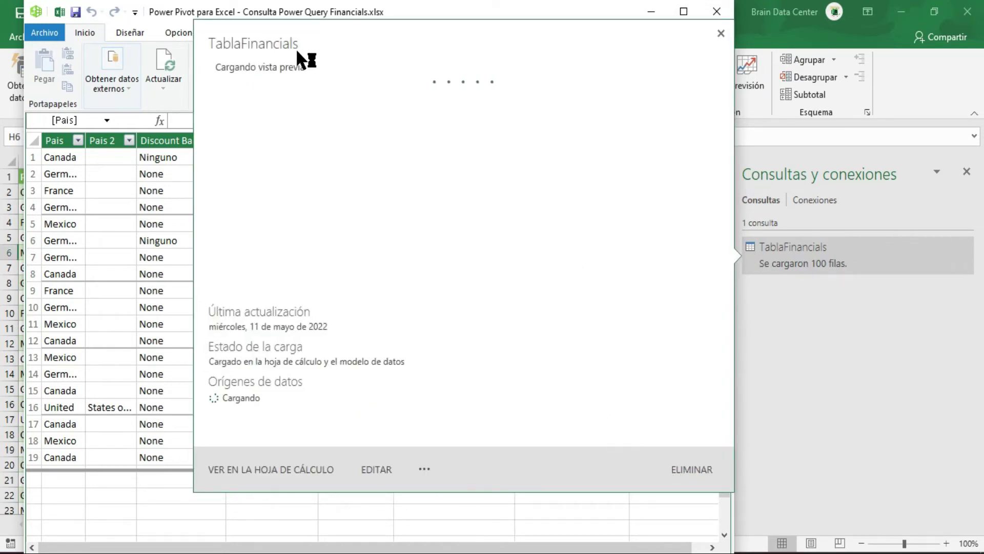
{"action": "double_click", "coordinate": [218, 12]}
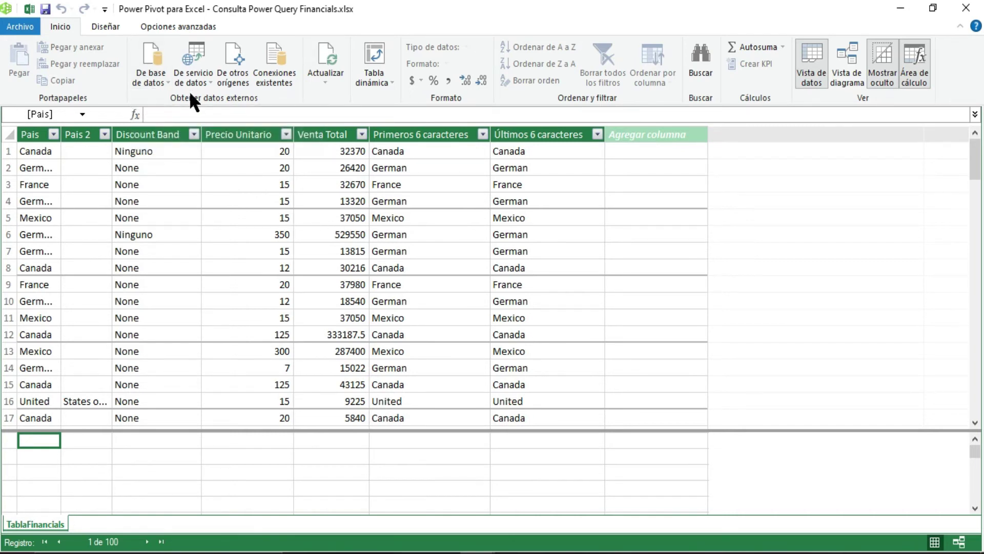
{"action": "left_click", "coordinate": [105, 28]}
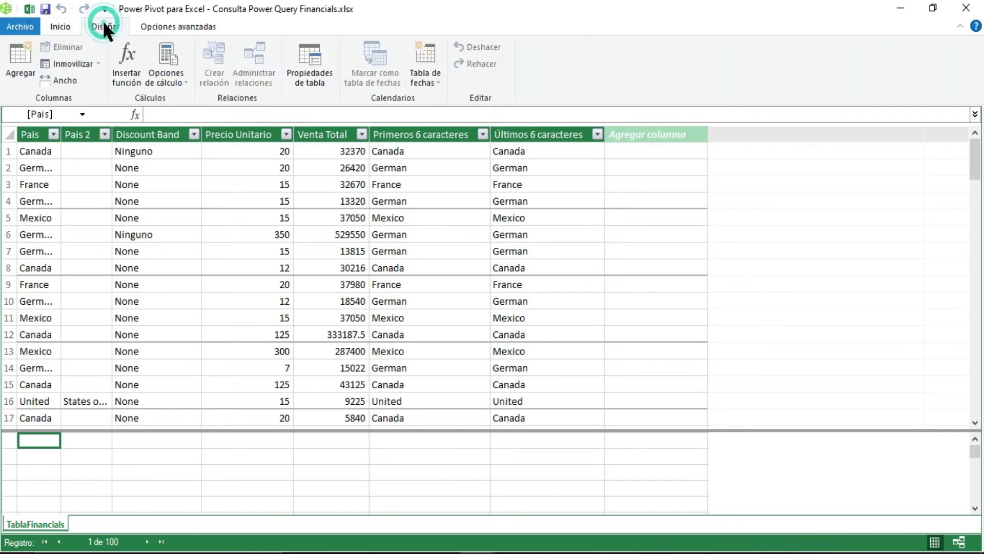
{"action": "left_click", "coordinate": [183, 27]}
{"action": "left_click", "coordinate": [70, 27]}
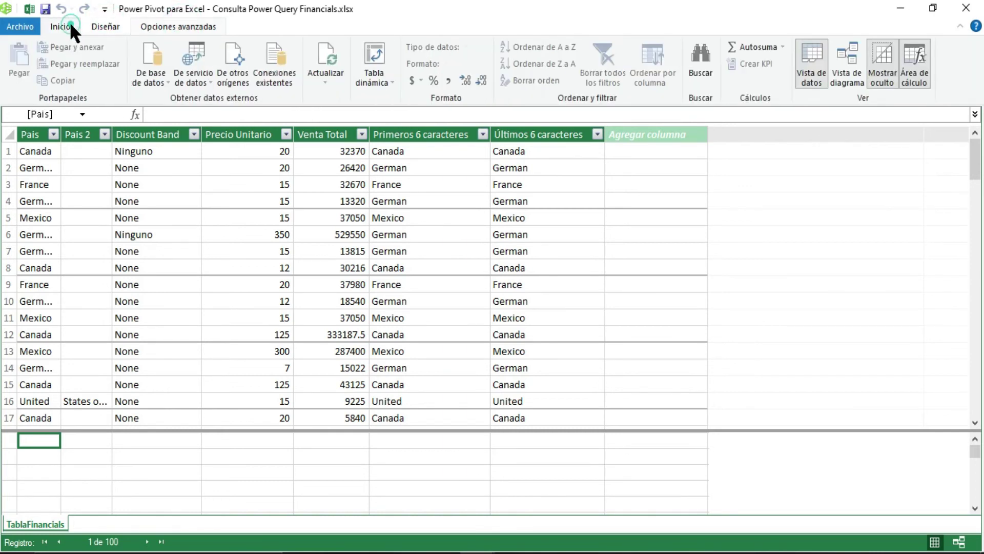